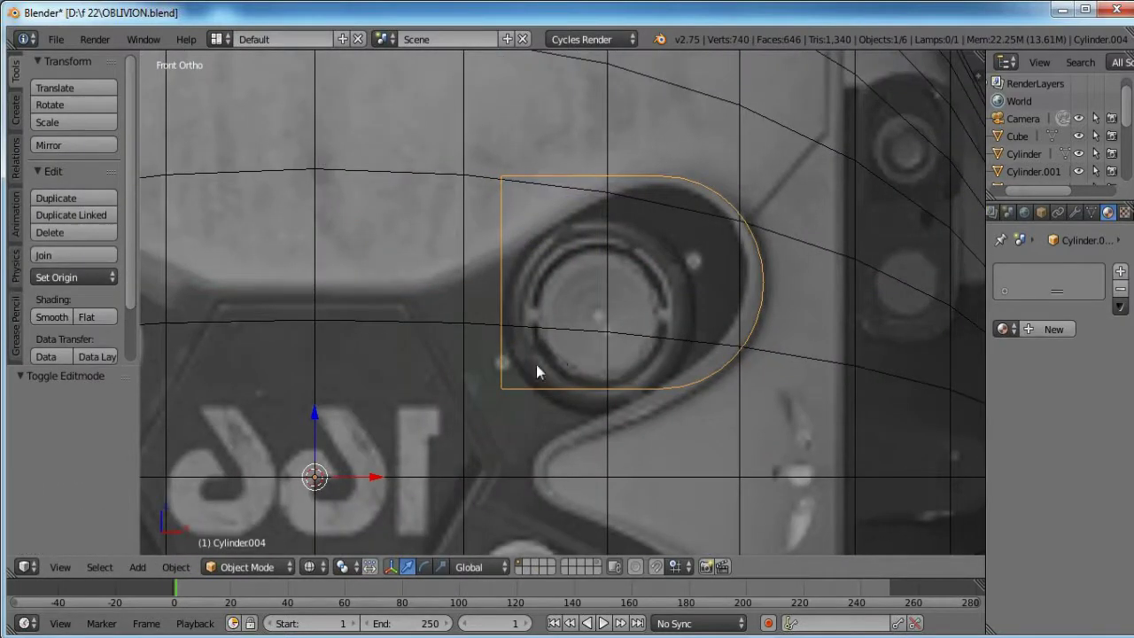
# Reposition the origin of the rounded port panel Cylinder.004 using Set Origin
pyautogui.hotkey('shift', 'ctrl', 'alt', 'c')
pyautogui.click(372, 476)
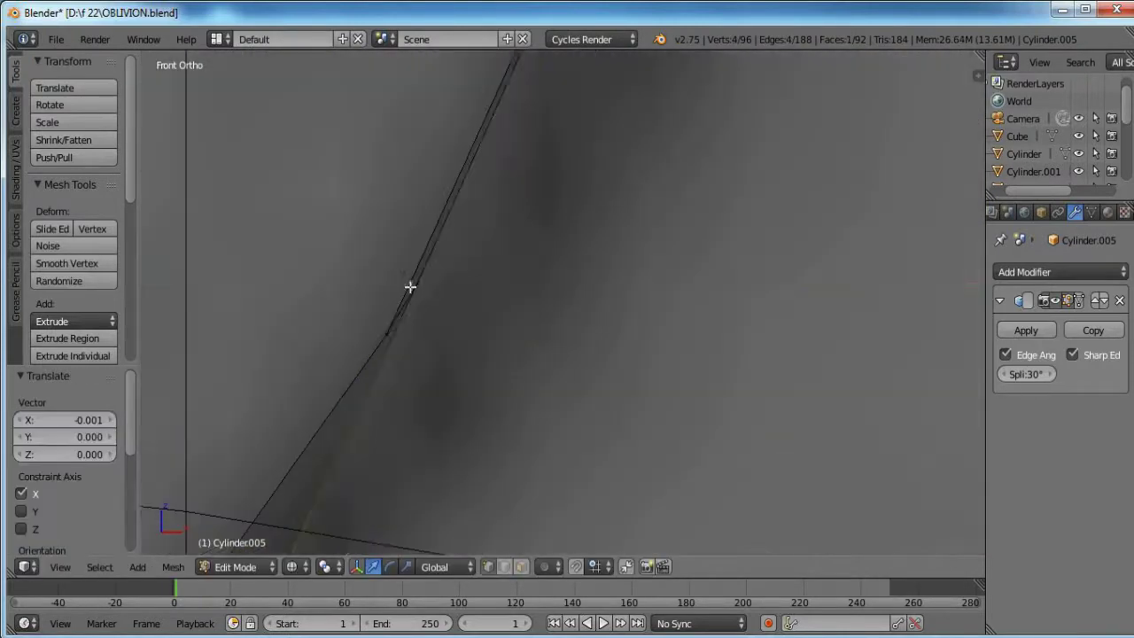
# Box-select vertices on the traced outline, clearing the selection before and after
pyautogui.press('a')
pyautogui.press('b')
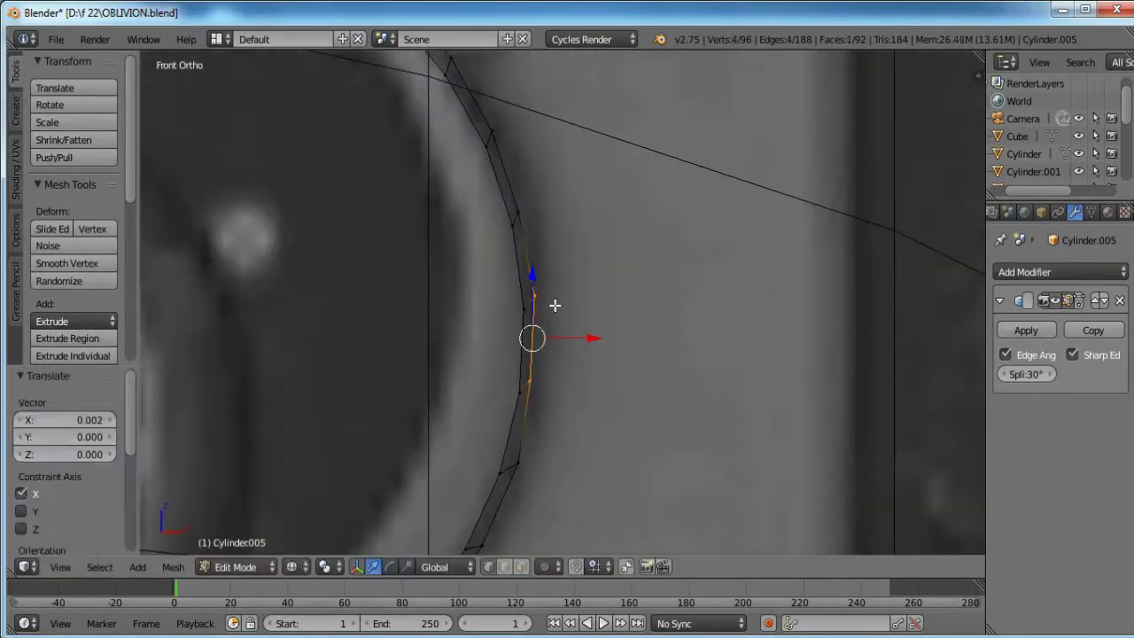
pyautogui.press('a')
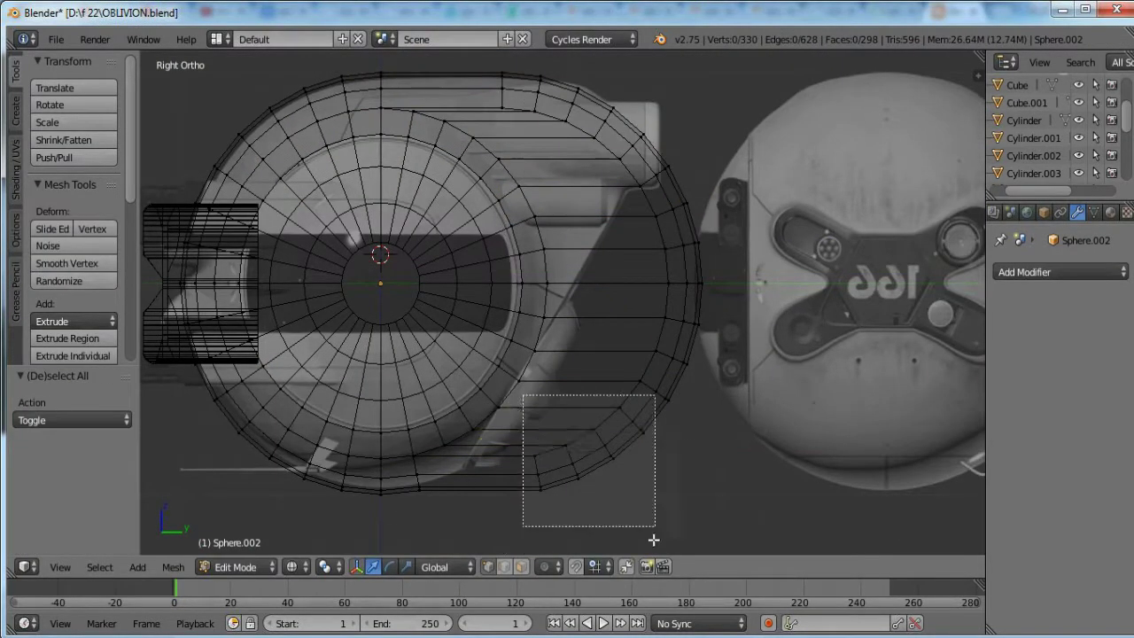
# Squash Sphere.002 along Y to a scale of 0.749
pyautogui.click(654, 432)
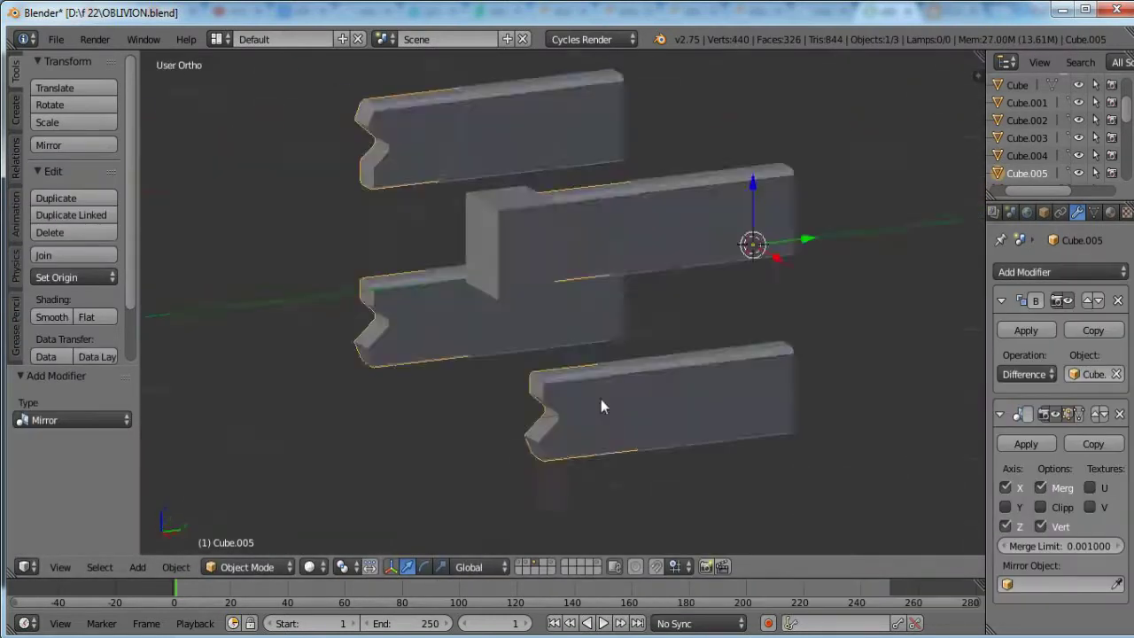
# Orbit the view to inspect Cube.005 after its boolean cut
pyautogui.moveTo(601, 398)
pyautogui.mouseDown(button='middle')
pyautogui.moveTo(652, 312)
pyautogui.moveTo(487, 308)
pyautogui.moveTo(523, 296)
pyautogui.mouseUp(button='middle')
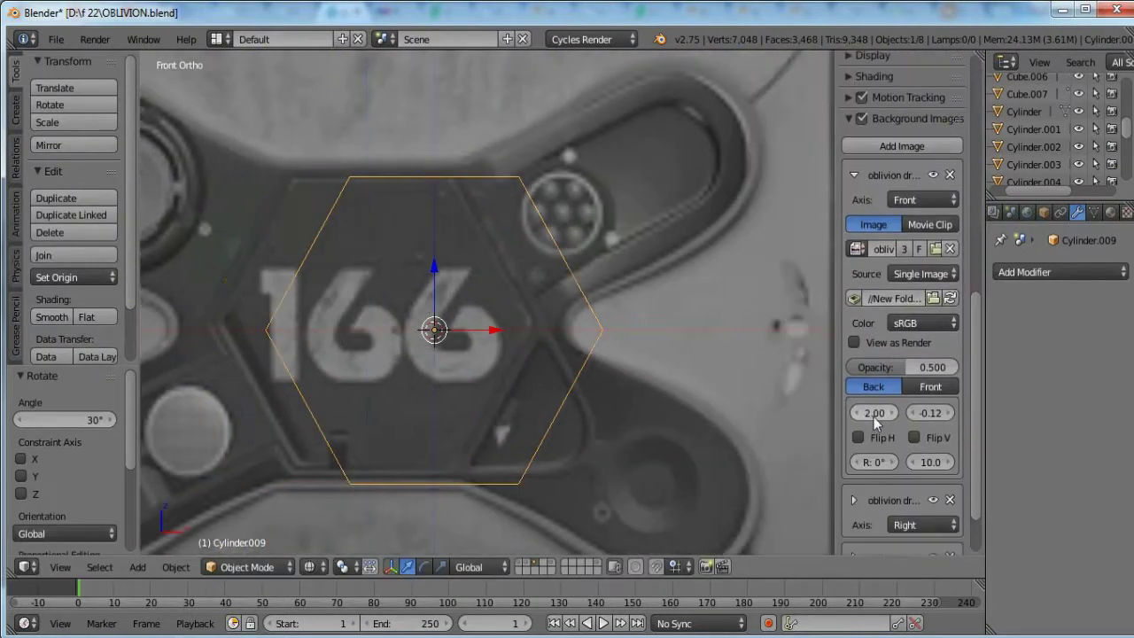
# Nudge the front reference image to X offset 2.055, then inspect the tube part from above in solid shading
pyautogui.moveTo(874, 422); pyautogui.dragTo(871, 421)
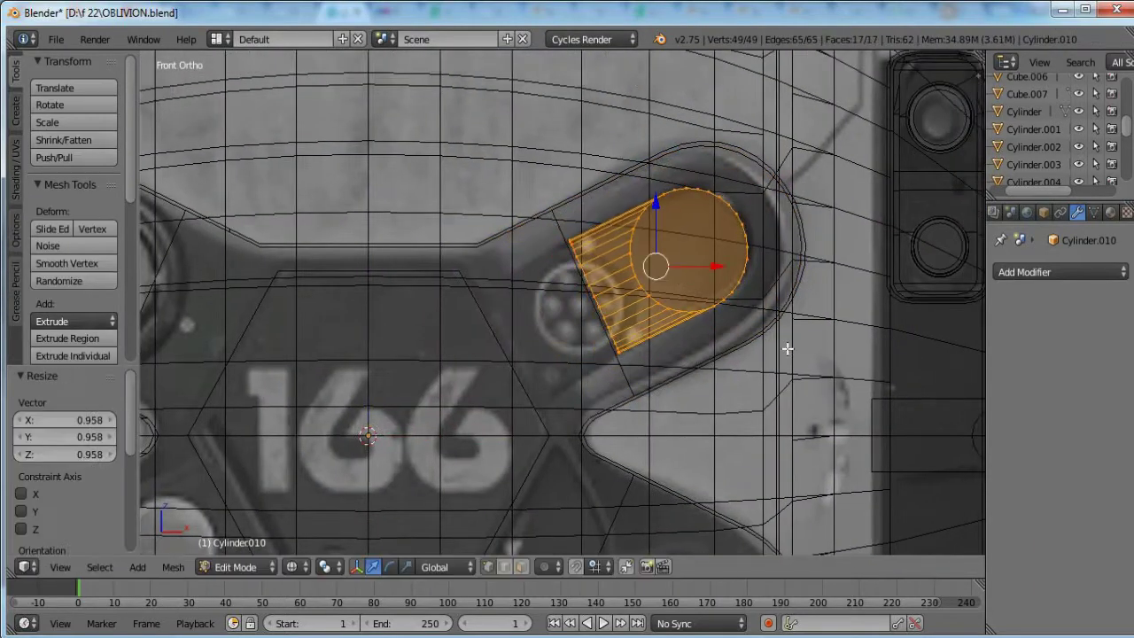
pyautogui.press('KP_7')
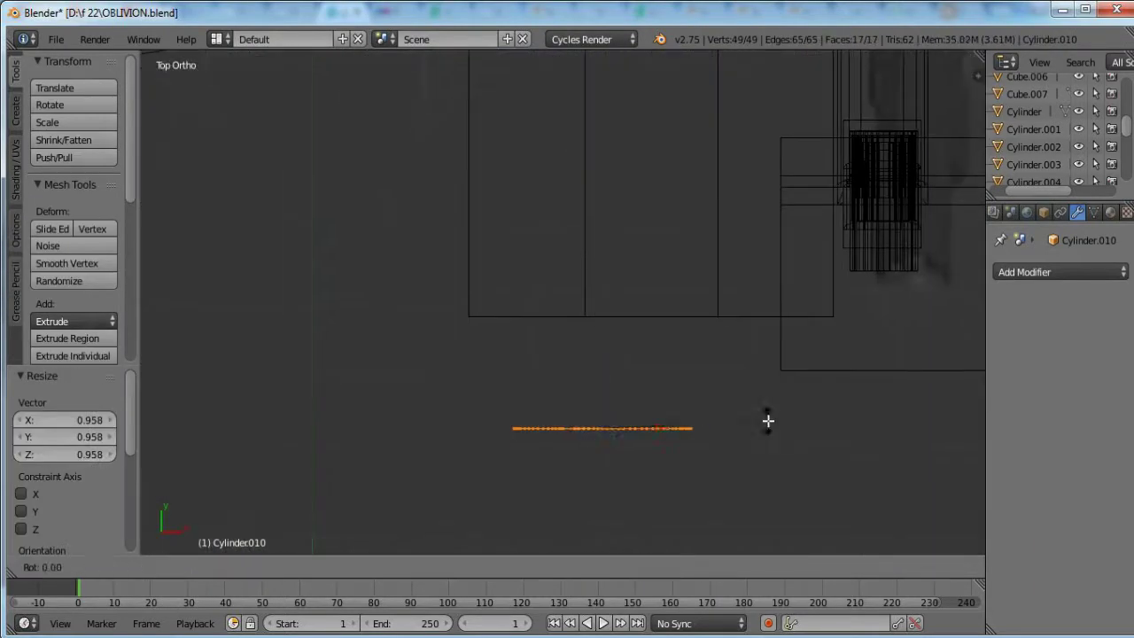
pyautogui.press('z')
pyautogui.moveTo(828, 372)
pyautogui.mouseDown(button='middle')
pyautogui.moveTo(599, 458)
pyautogui.moveTo(682, 395)
pyautogui.mouseUp(button='middle')
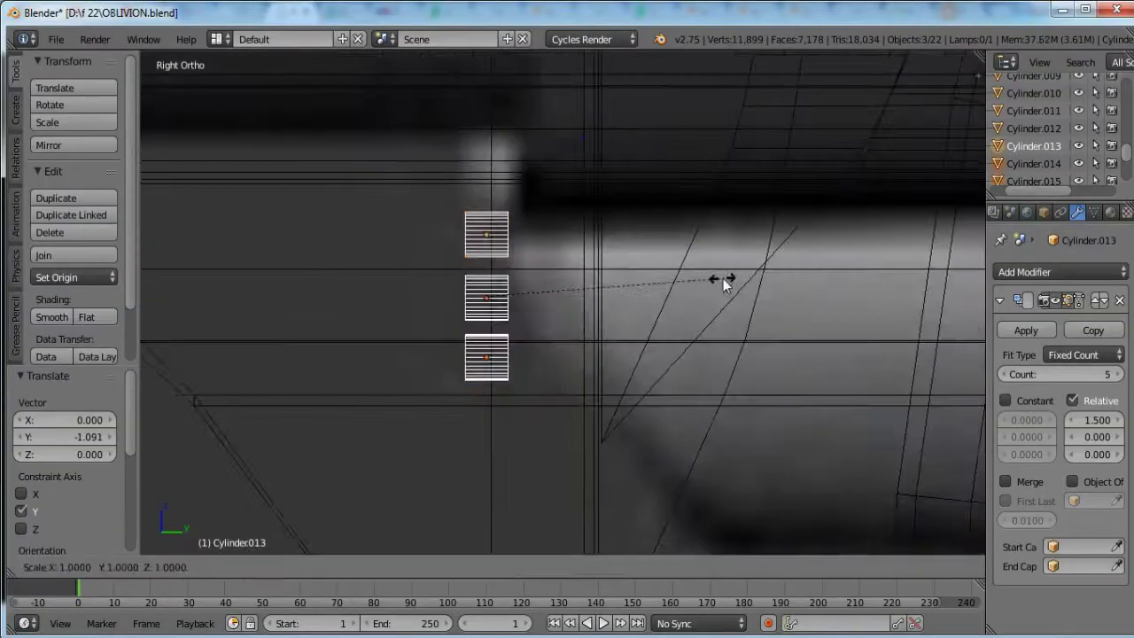
# Start editing the circles of the five-count arrayed Cylinder.013, zoomed in
pyautogui.press('Tab')
pyautogui.scroll(5, 517, 290)
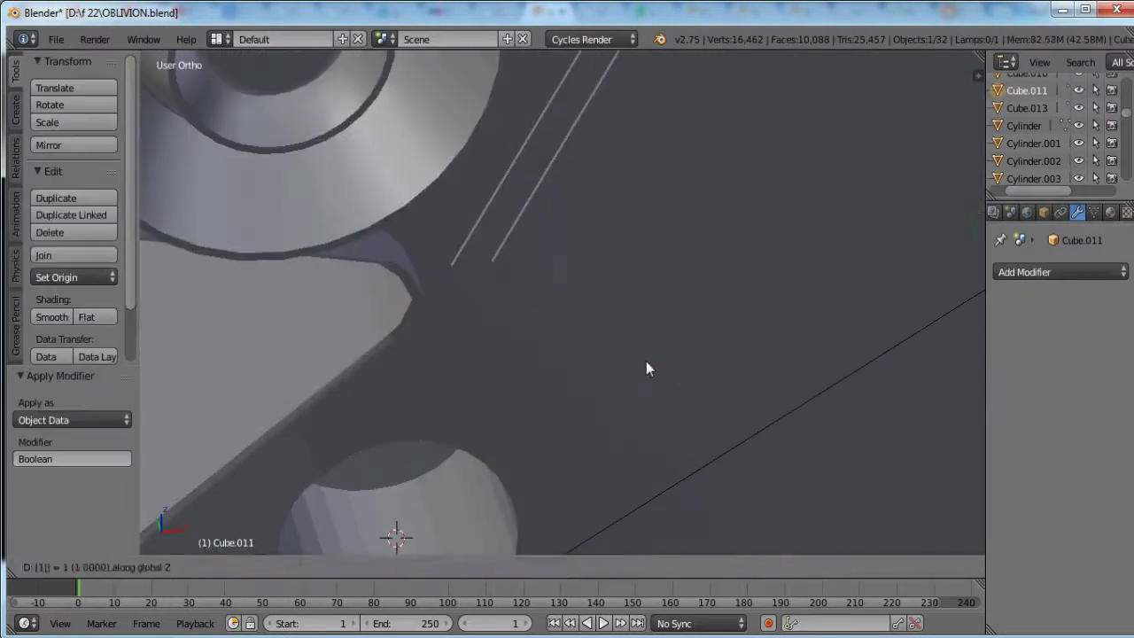
# Move the Cube.011 cutter object to another layer
pyautogui.press('m')
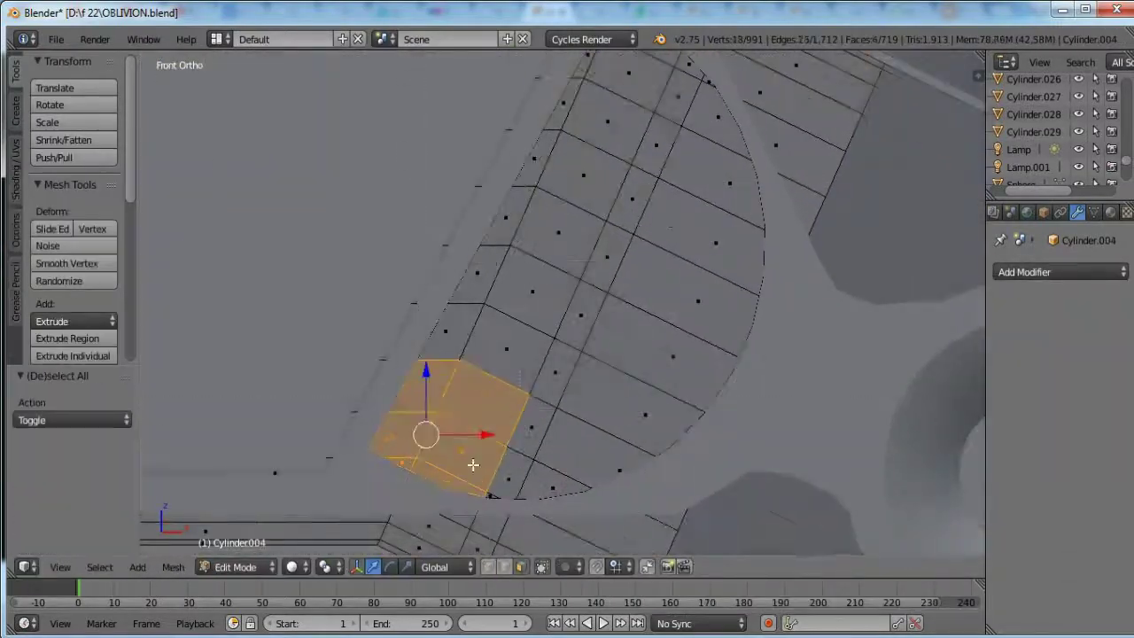
# Select the Cylinder.004 plate faces under the half-disc and slide the new edge loop into place
pyautogui.moveTo(421, 412); pyautogui.dragTo(425, 403)
pyautogui.moveTo(641, 374); pyautogui.dragTo(455, 410, button='middle')
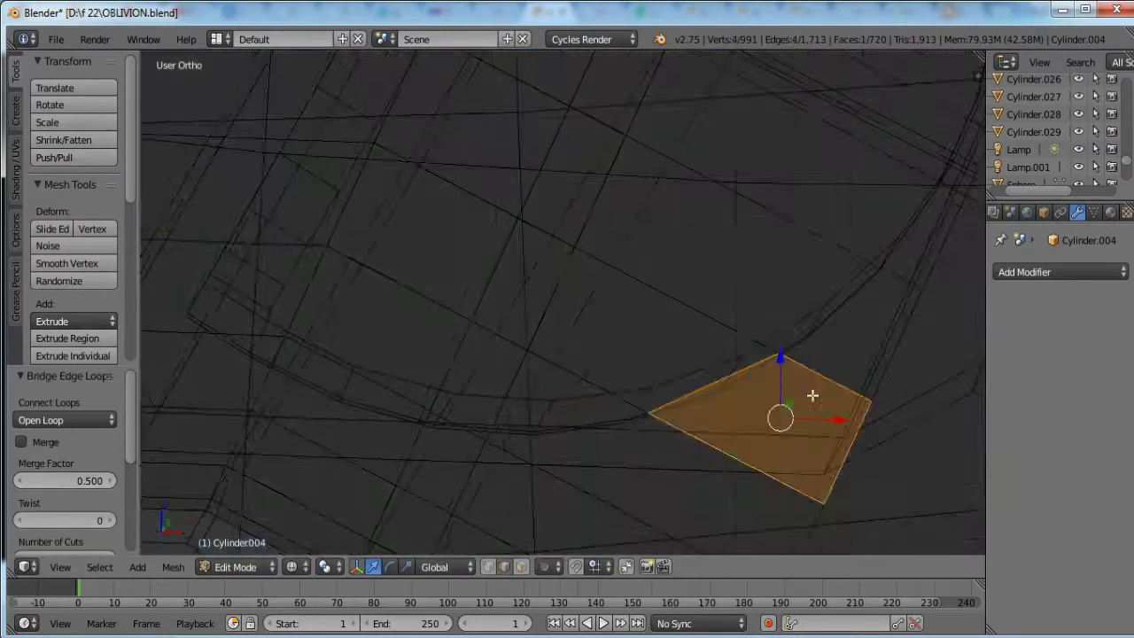
pyautogui.press('z')
pyautogui.press('KP_1')
pyautogui.moveTo(687, 440); pyautogui.dragTo(691, 441, button='right')
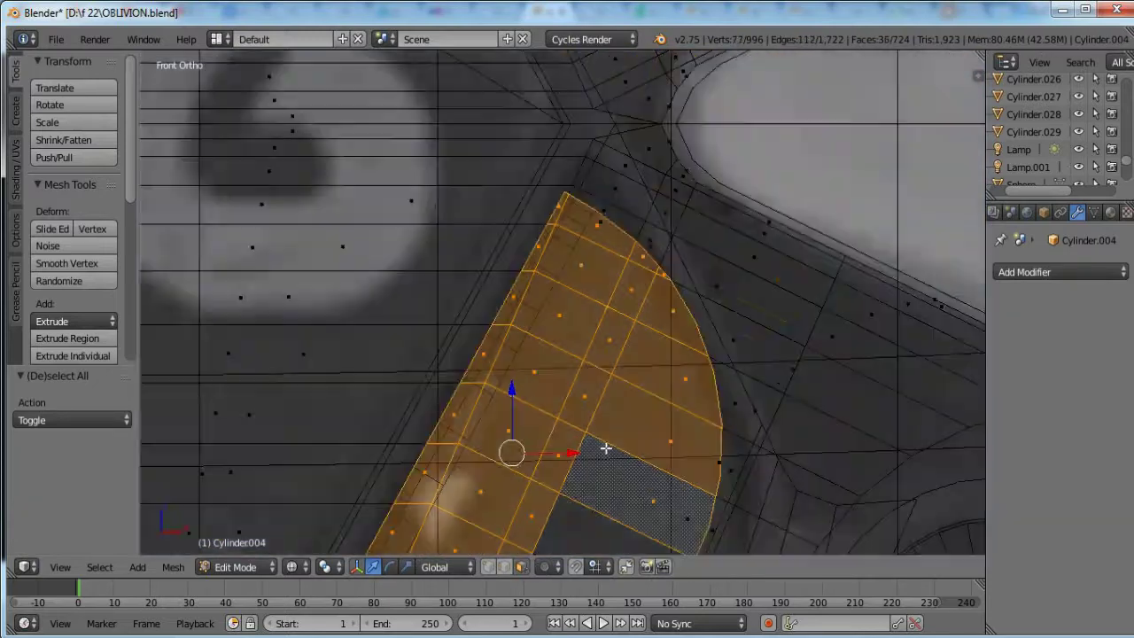
pyautogui.moveTo(639, 278); pyautogui.dragTo(611, 348, button='middle')
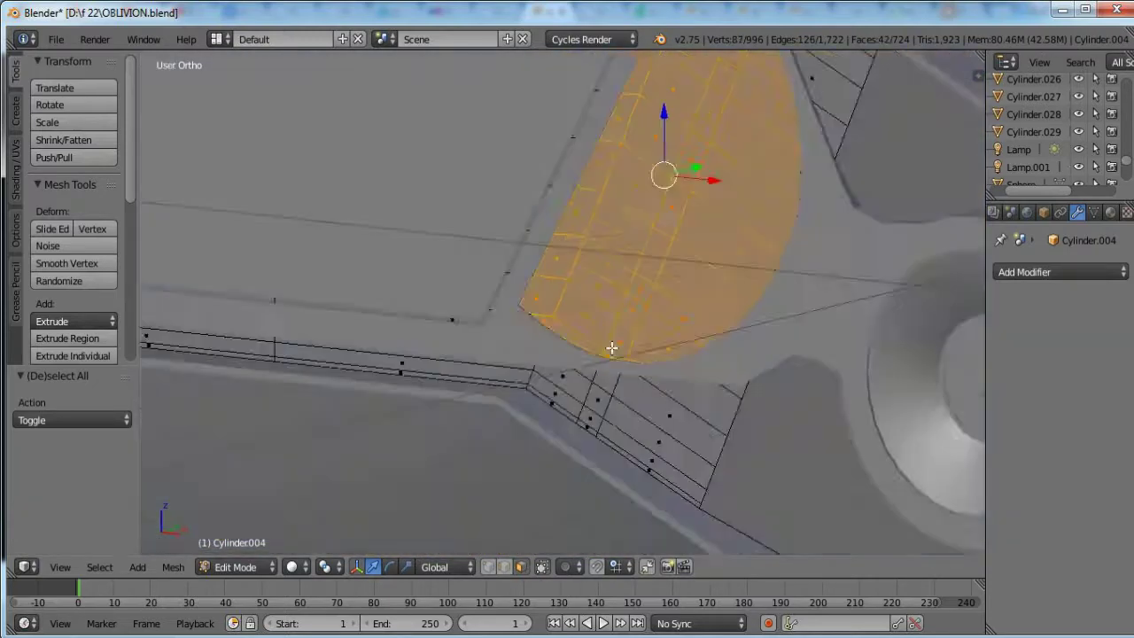